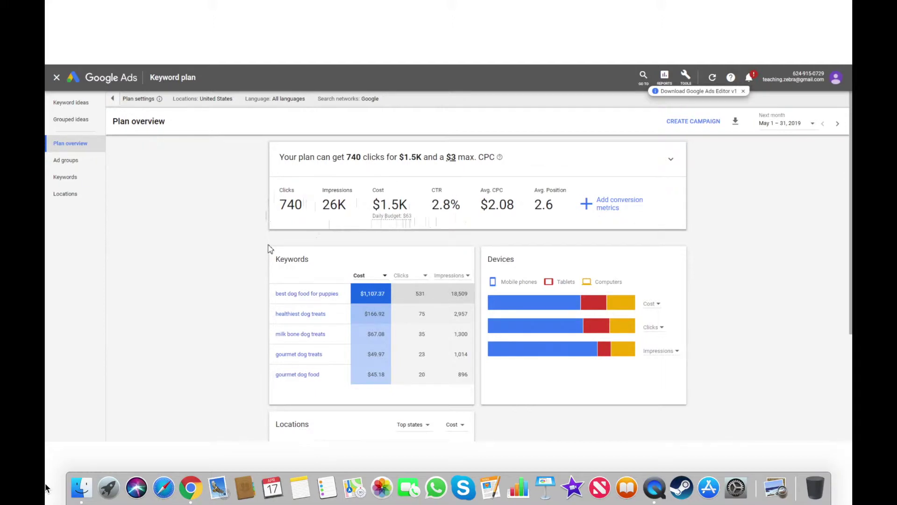
Review the plan's keyword forecasts and create a campaign from it named "Dog Treats - Nationwide" with a custom daily budget of $40.
scroll(270, 248, down, 5)
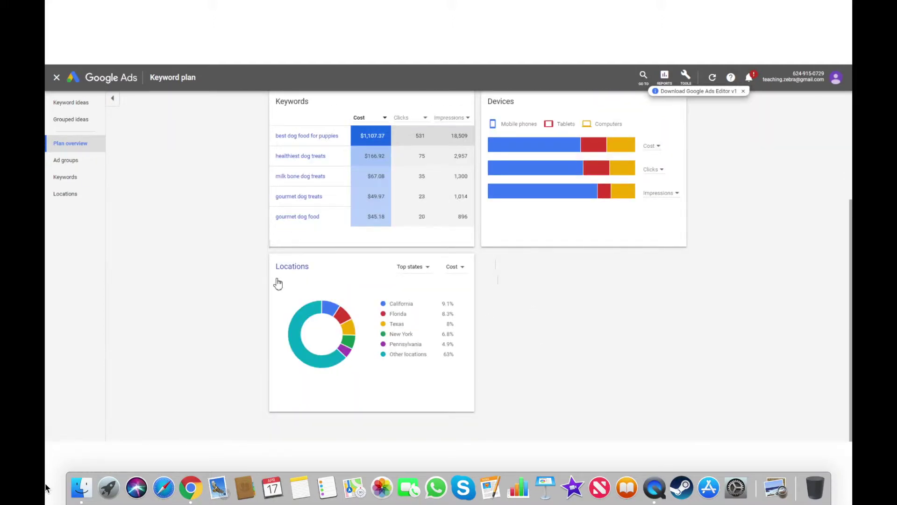
click(73, 179)
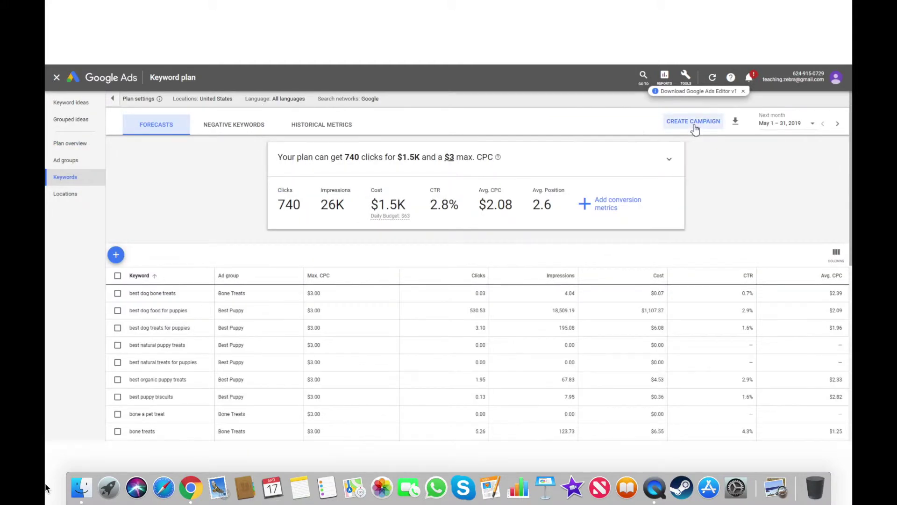
click(689, 124)
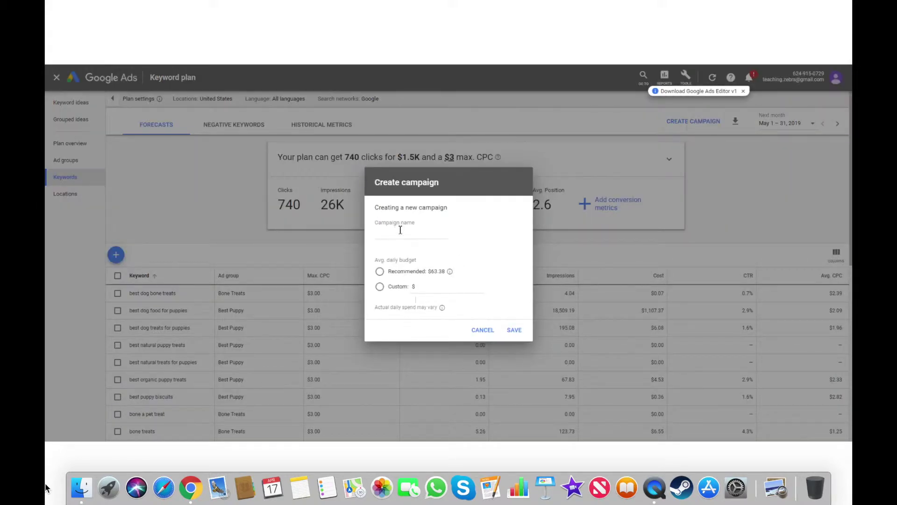
click(401, 232)
click(380, 272)
click(379, 289)
click(439, 290)
click(518, 330)
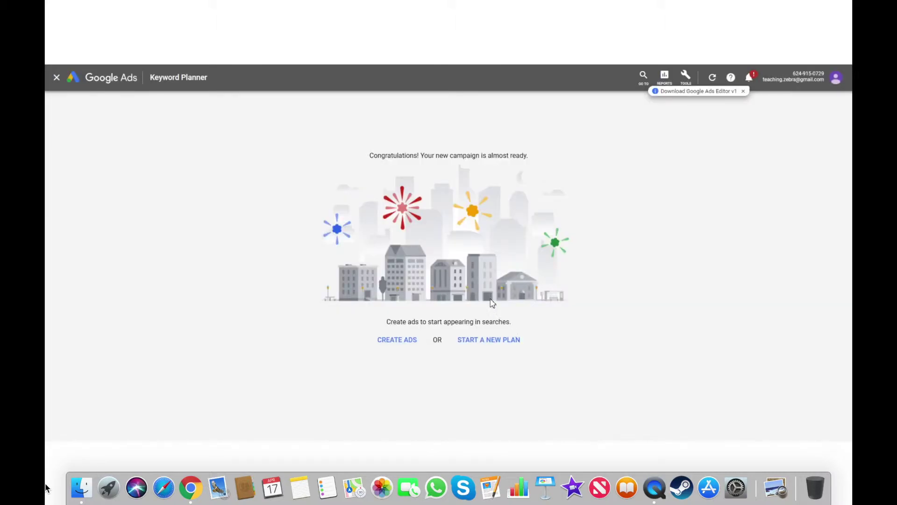
Start creating ads for the new campaign, exit the step-by-step guide, and choose the Best Puppy ad group for the ad.
click(417, 343)
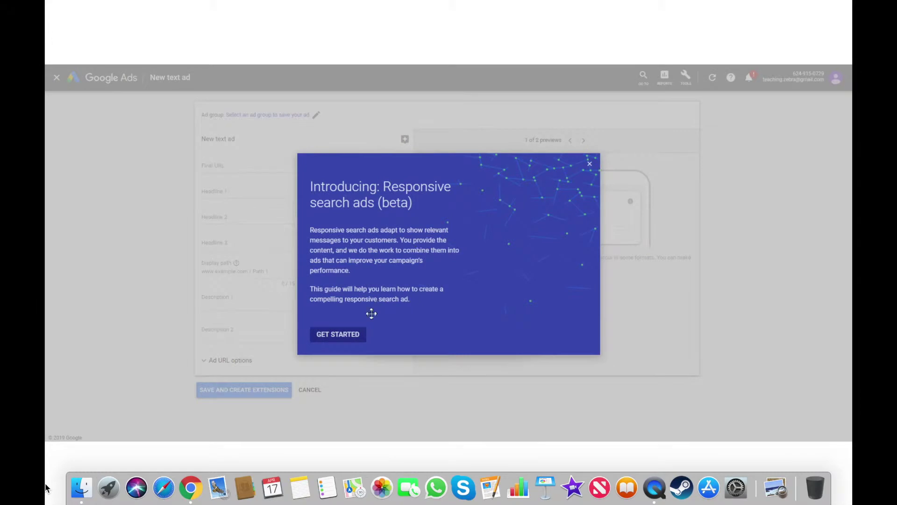
click(343, 332)
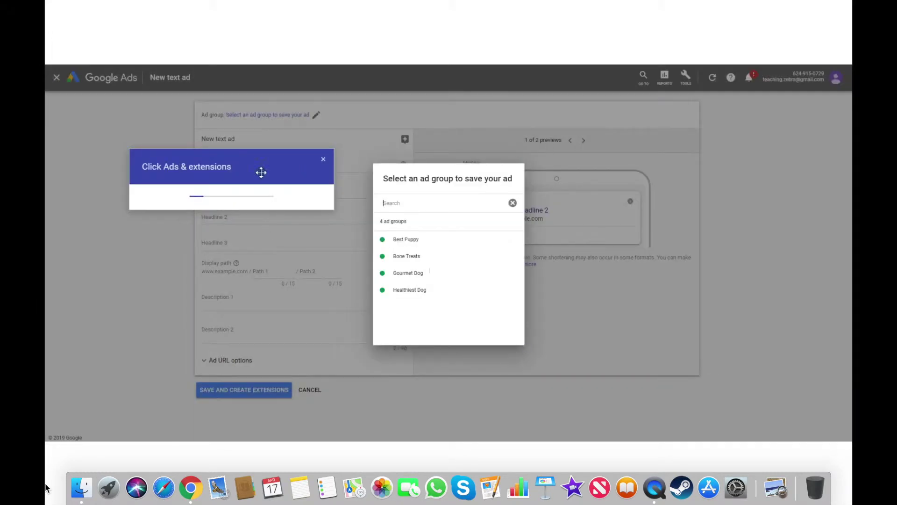
click(324, 161)
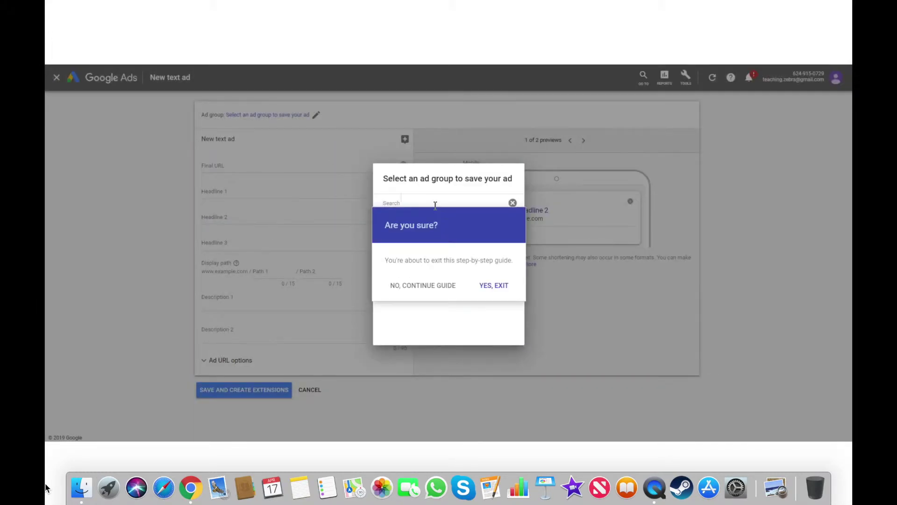
click(489, 285)
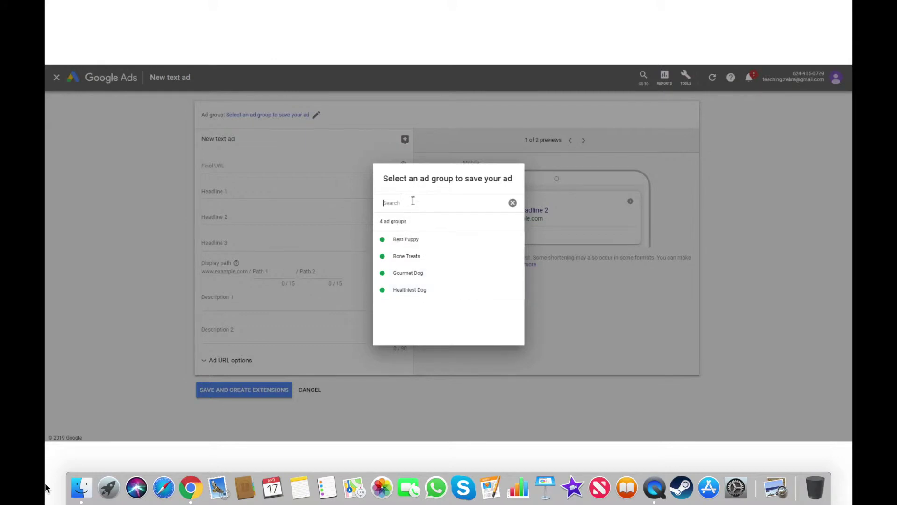
click(407, 241)
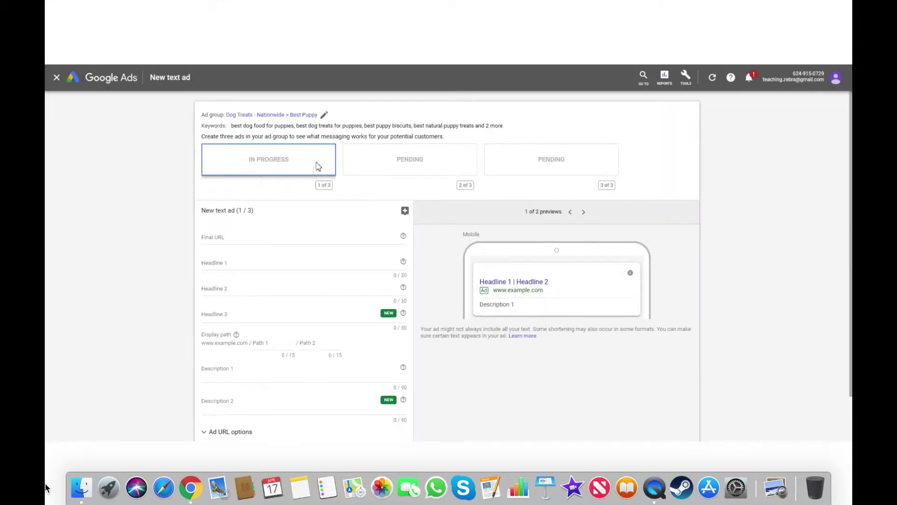
Set Headline 1 of the first text ad to "Get Your Puppy Treats".
click(226, 264)
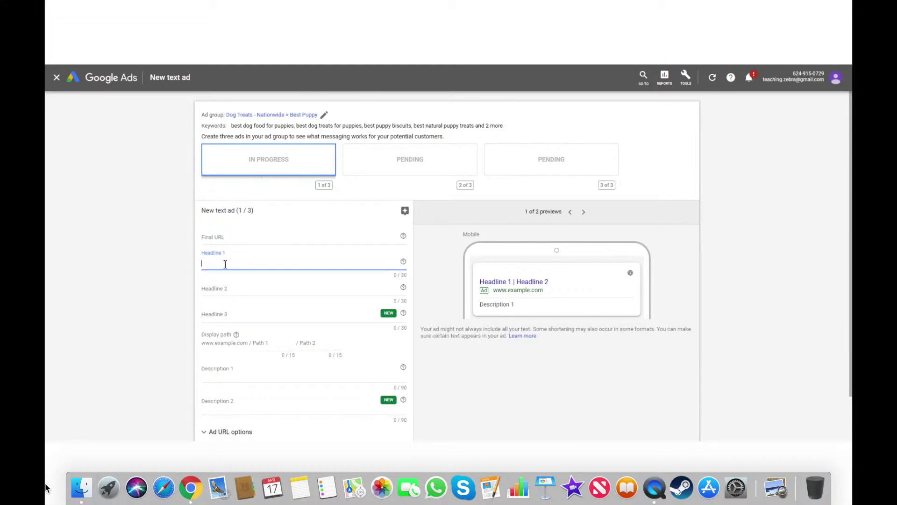
text(Get Your)
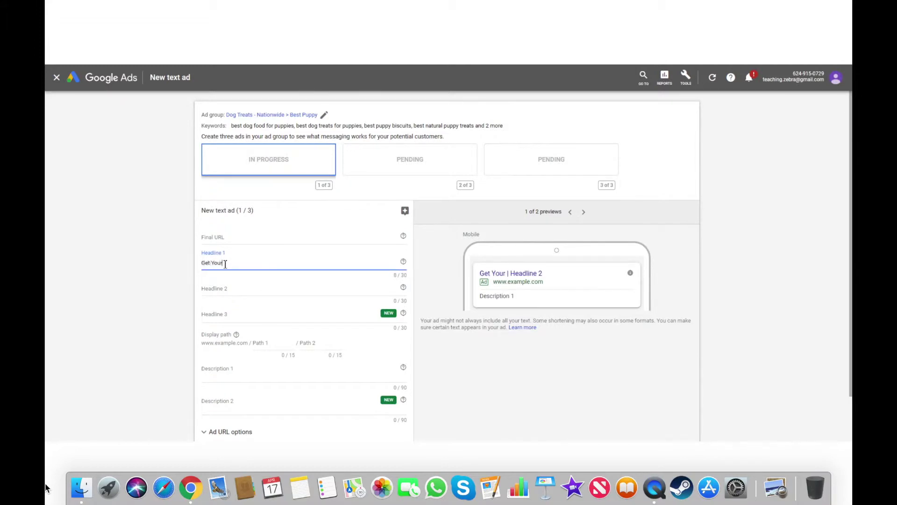
text( Best)
key(BackSpace)
key(BackSpace)
key(BackSpace)
key(BackSpace)
key(BackSpace)
key(BackSpace)
key(BackSpace)
key(BackSpace)
key(BackSpace)
key(BackSpace)
text(Your Puppy Treats)
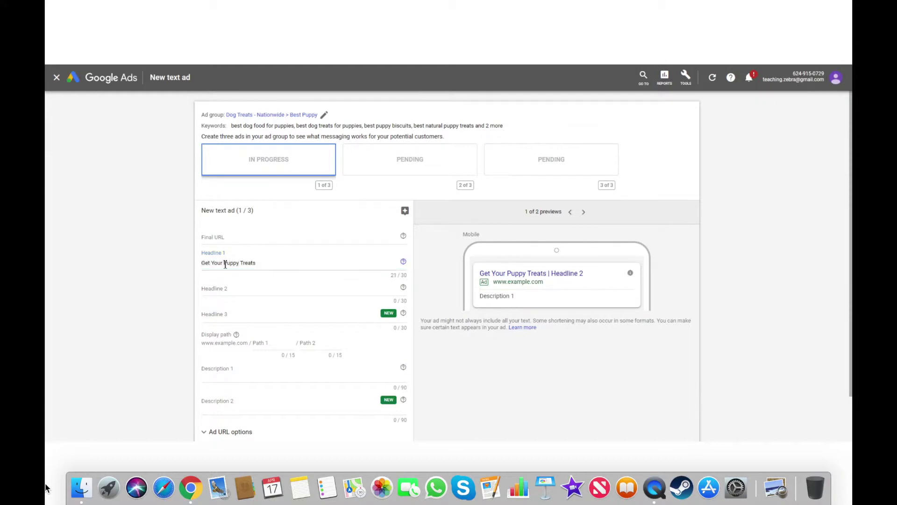
Set Headline 2 to "Healthy Puppy Treats Available" and Headline 3 to "Amy's Gourmet Dog Treats".
text(Hea)
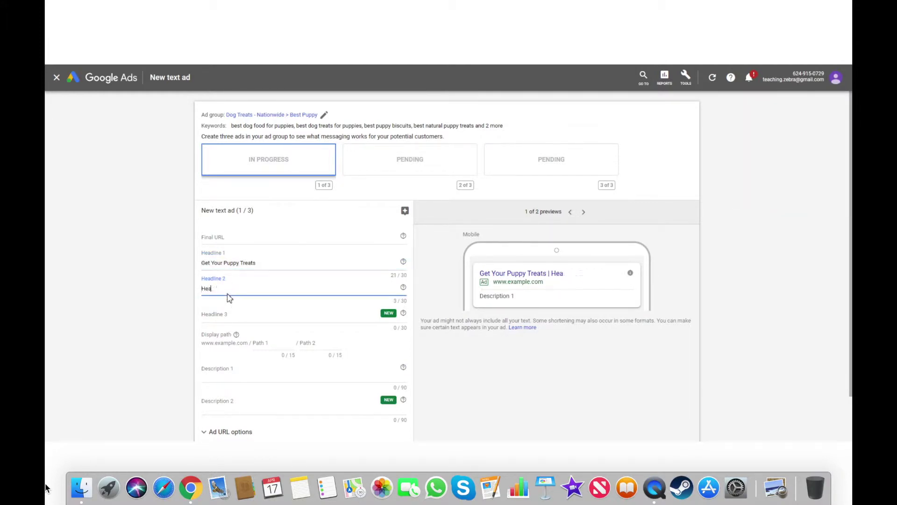
text(ltthy Puppy Treats Available)
click(227, 318)
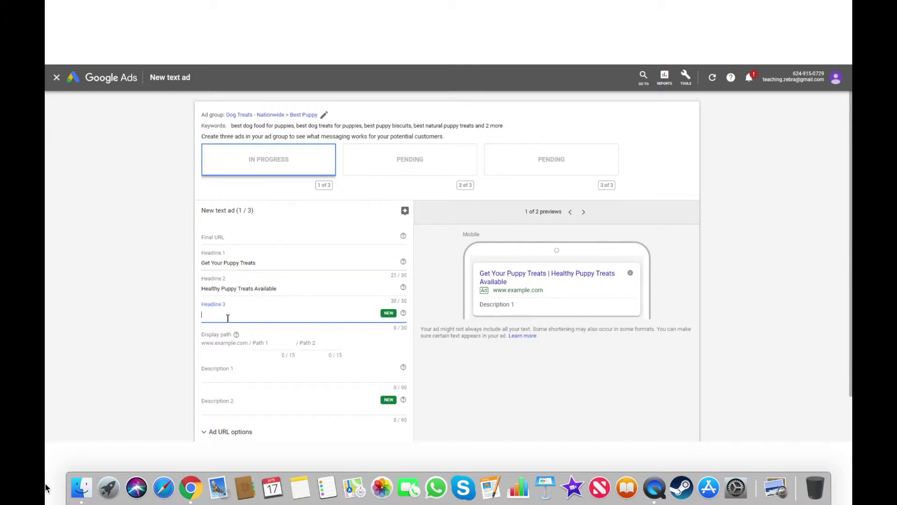
text(Amy's  Gourm Do)
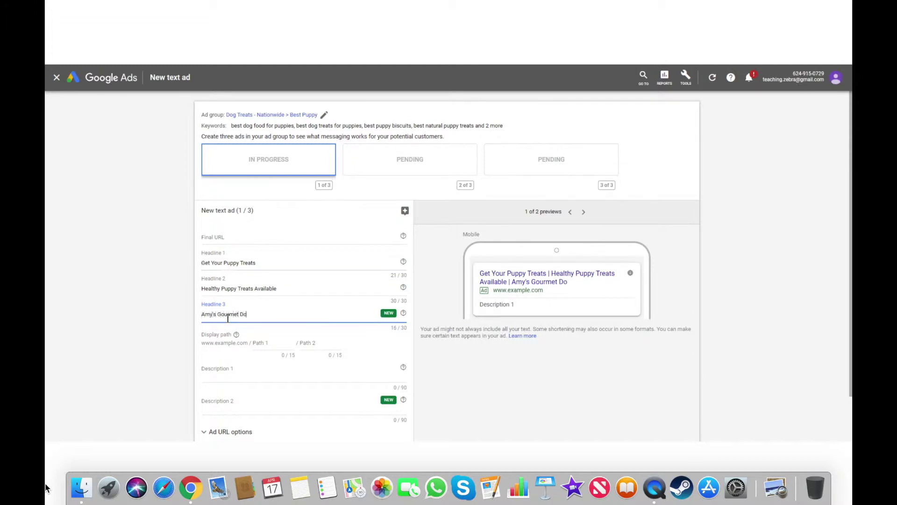
text(g Treats)
Set Description 1 to "At Amy's Gourmet Dog Treats We Take Into Consideration Your Pets Health.".
click(243, 367)
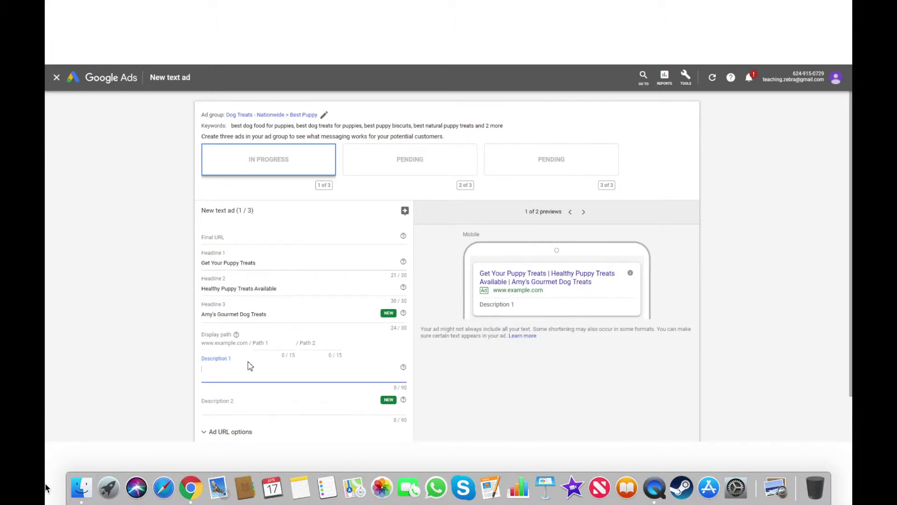
text(At Amy's Gourmet Dog Treats We Take Into Consideration Your Pets Health and Onlu)
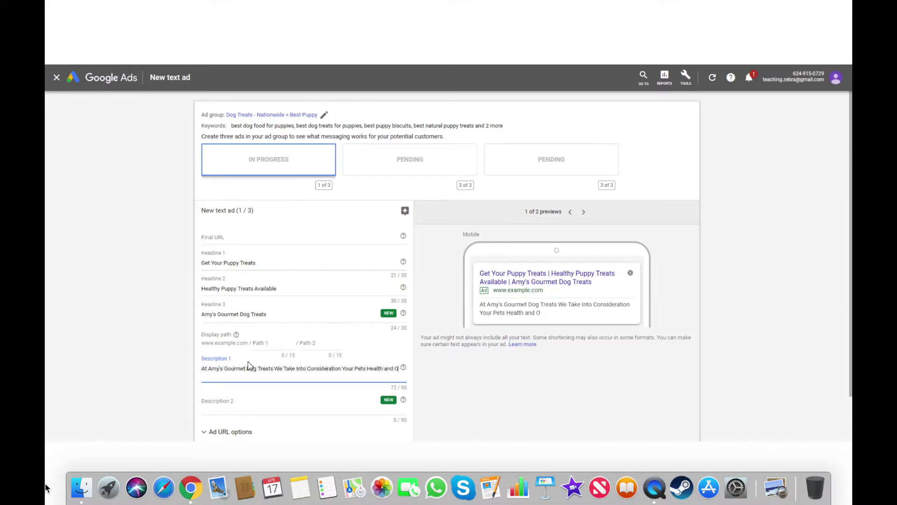
key(BackSpace)
key(BackSpace)
key(BackSpace)
key(BackSpace)
click(238, 406)
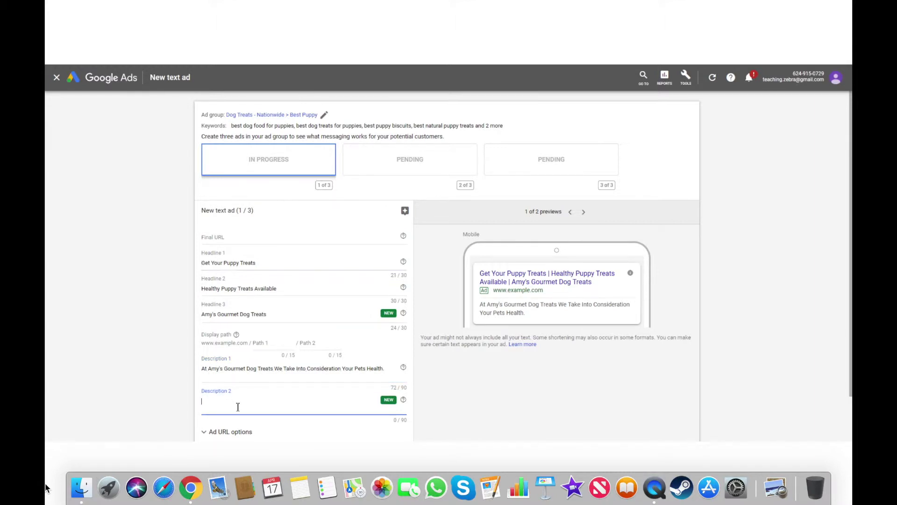
text(Completely 100% Organic)
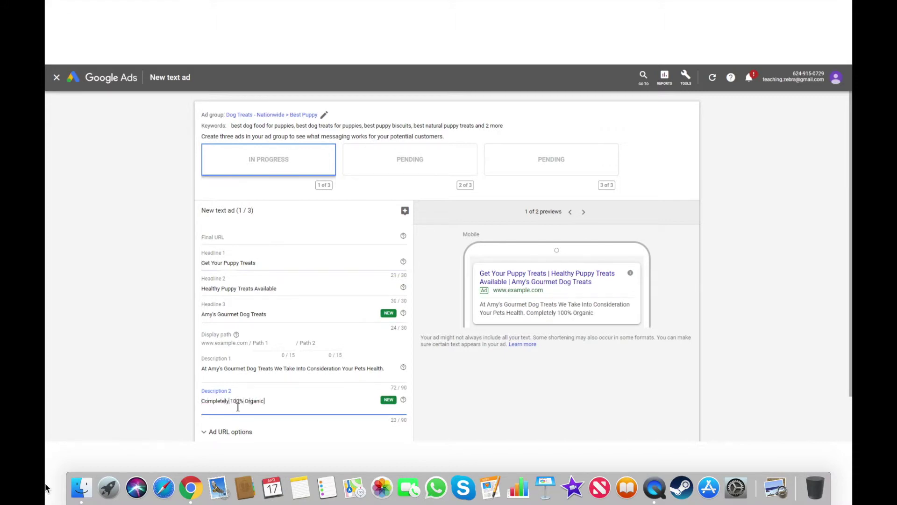
text( Dog Treats for Puppiuees, Adults and Senitor Dogs. Stop By Today!)
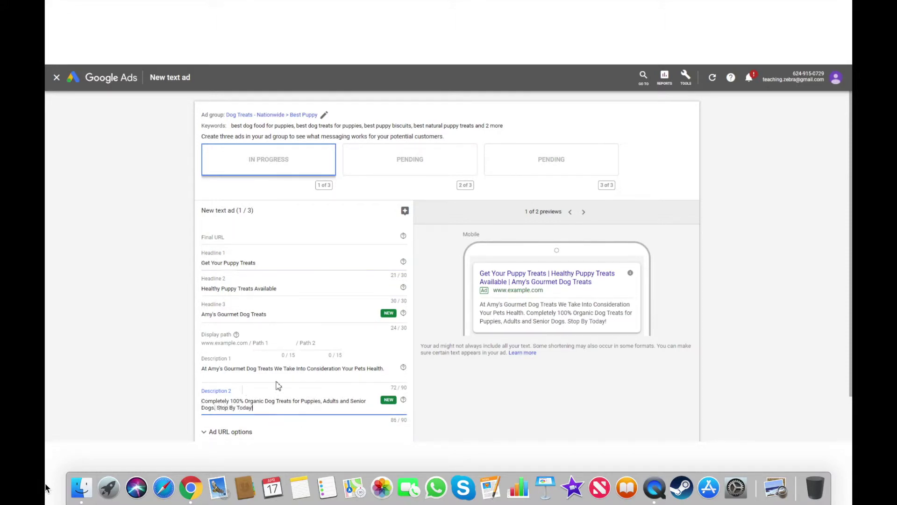
scroll(301, 342, down, 2)
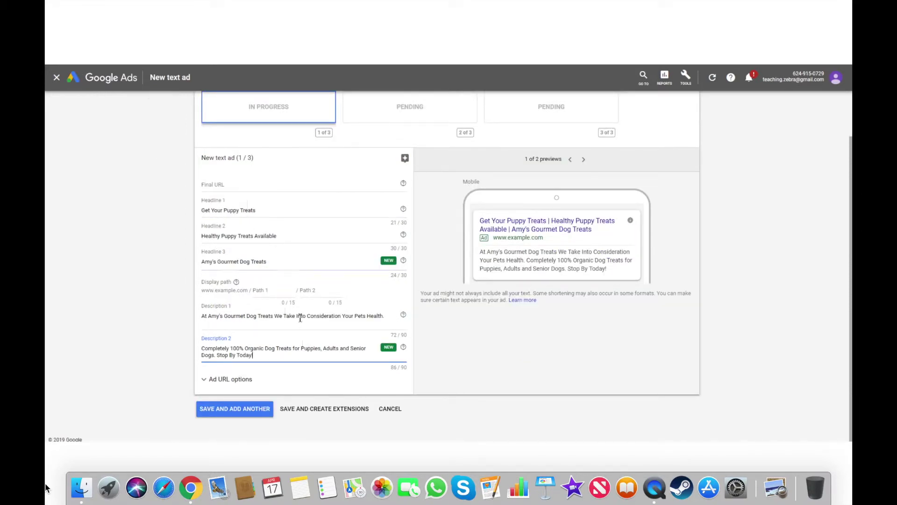
click(233, 186)
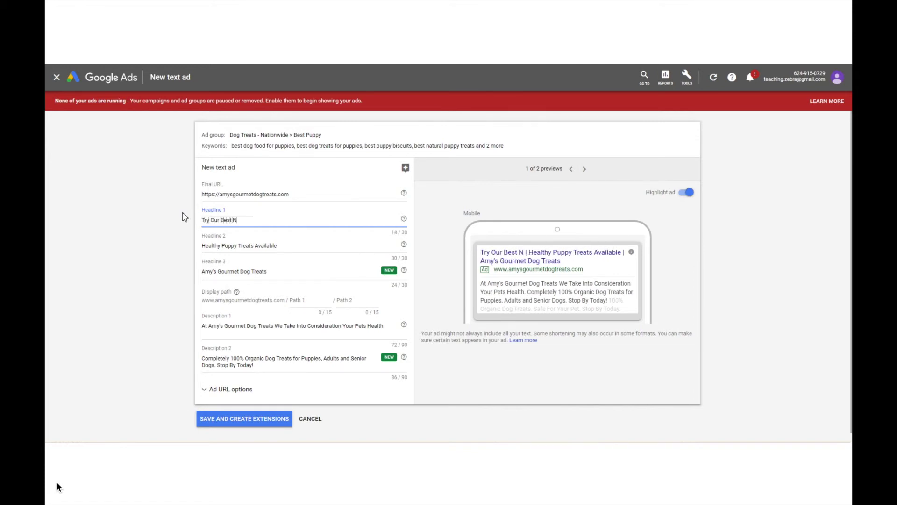
Set Headline 1 of the second Best Puppy text ad to "Best Natural Puppy Treat" and save the ad.
text(T)
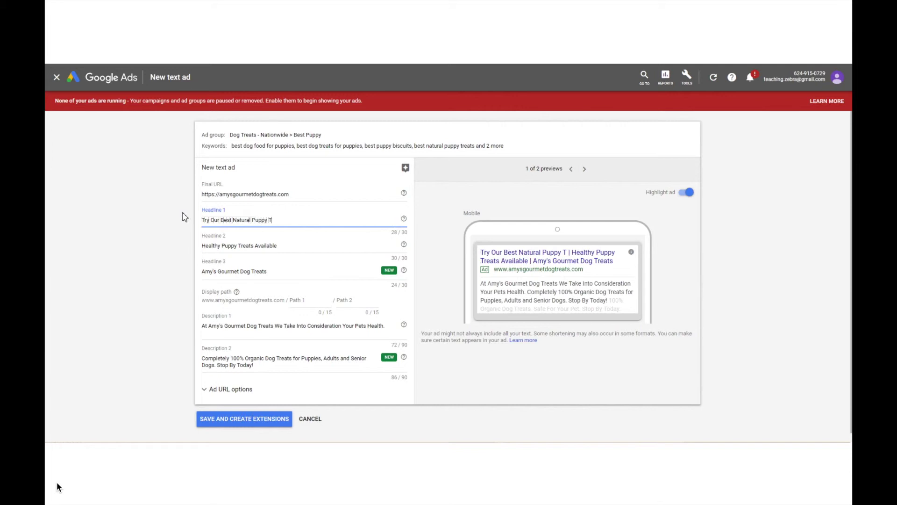
text(reat)
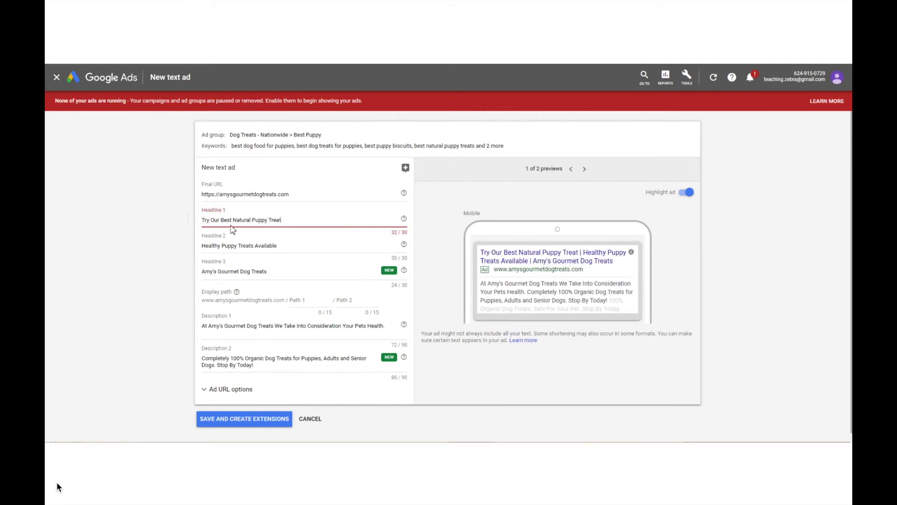
key(BackSpace)
click(285, 413)
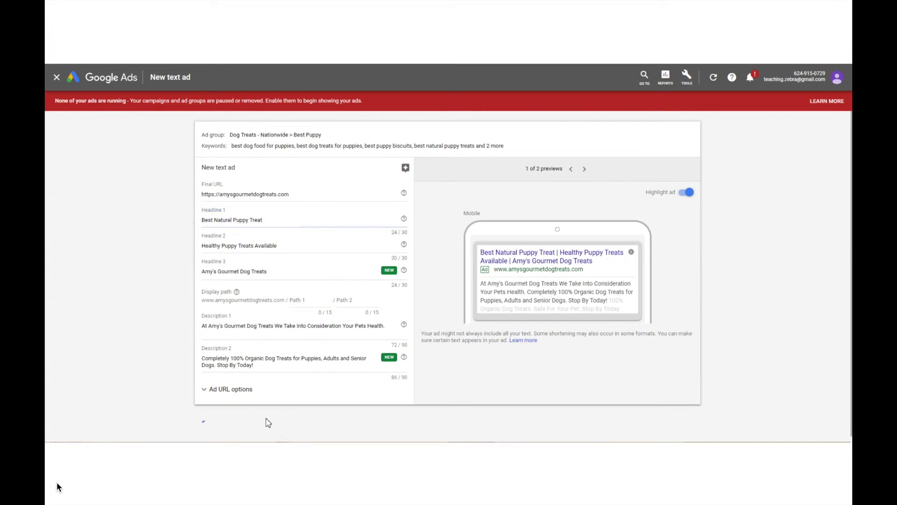
scroll(260, 296, down, 10)
click(246, 413)
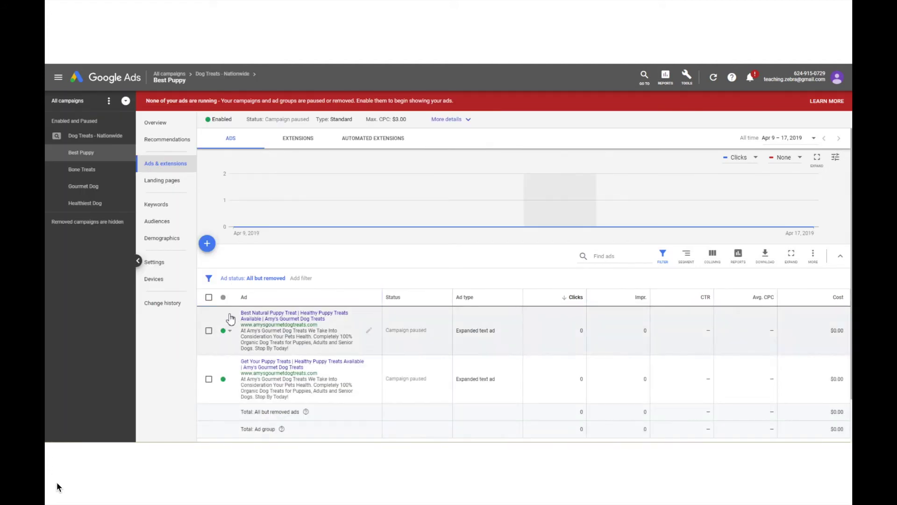
Change the match type of all keywords in the Best Puppy ad group from broad match to phrase match.
click(156, 205)
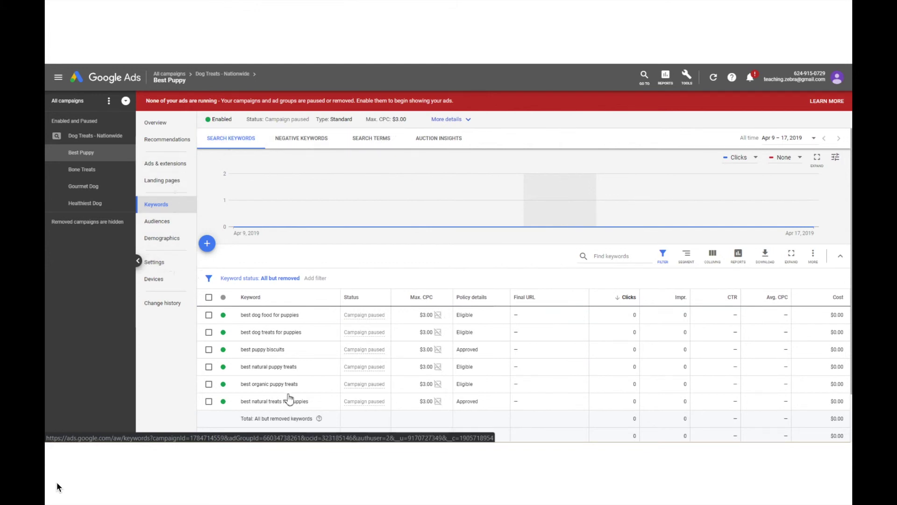
click(209, 297)
click(263, 256)
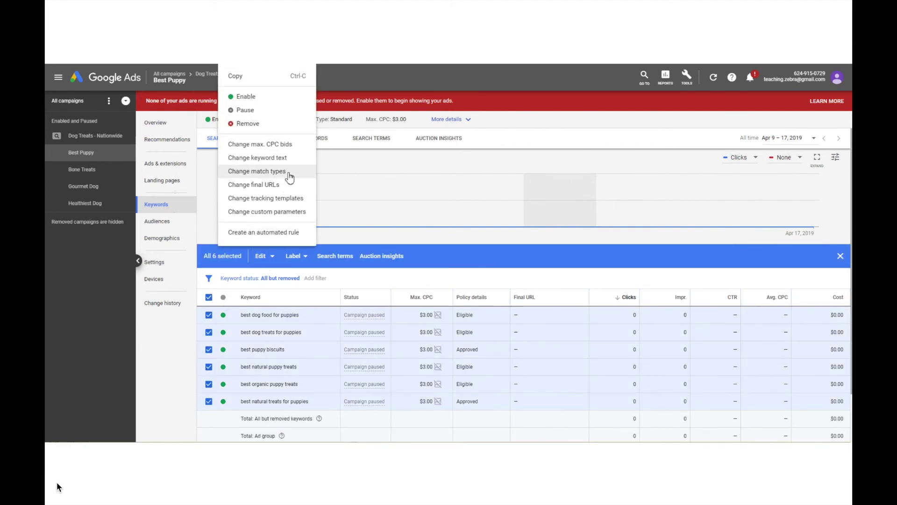
click(256, 172)
click(340, 235)
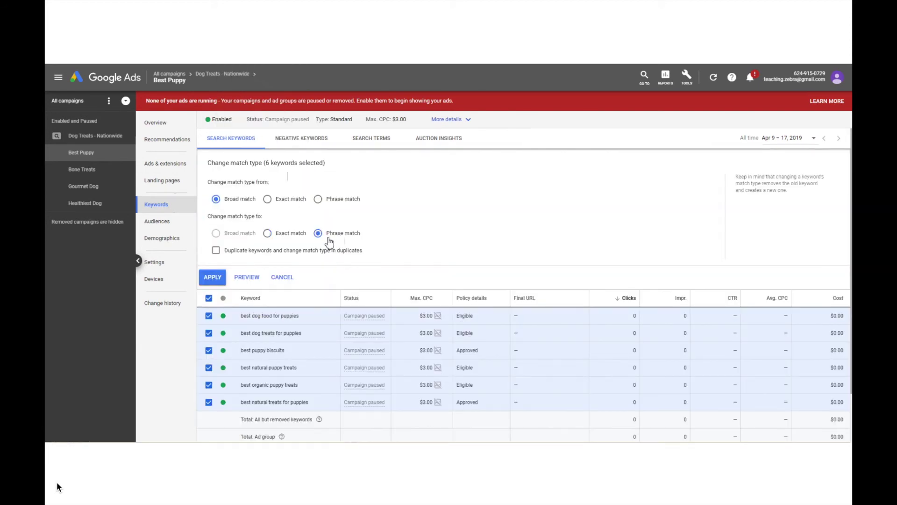
click(218, 279)
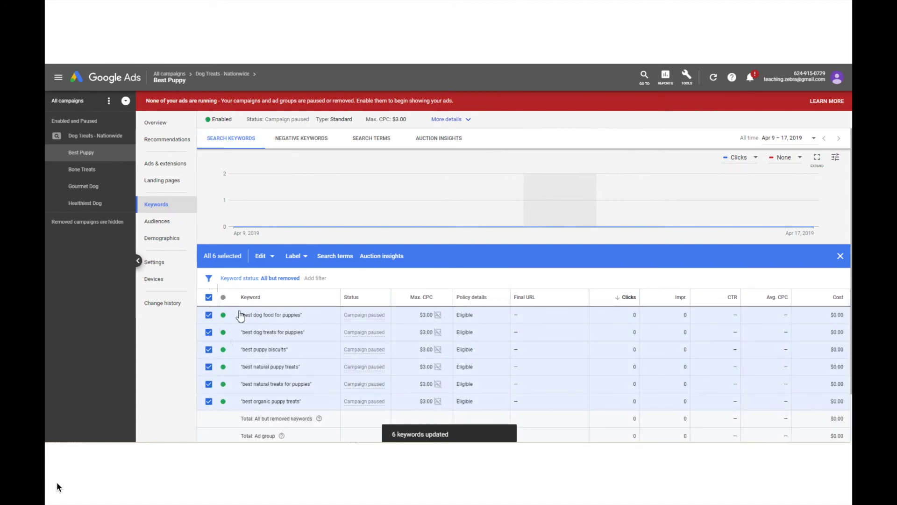
Change the match type of all keywords across the Dog Treats - Nationwide campaign from broad match to phrase match.
click(92, 174)
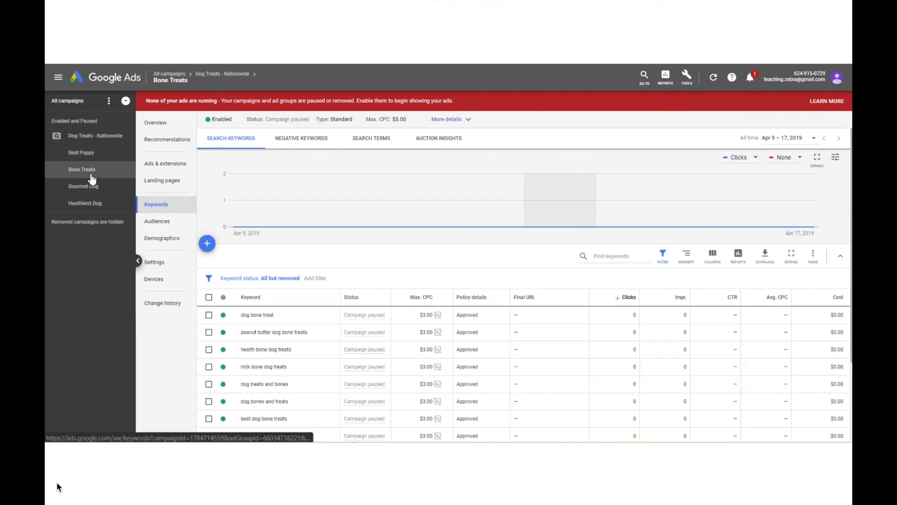
click(93, 135)
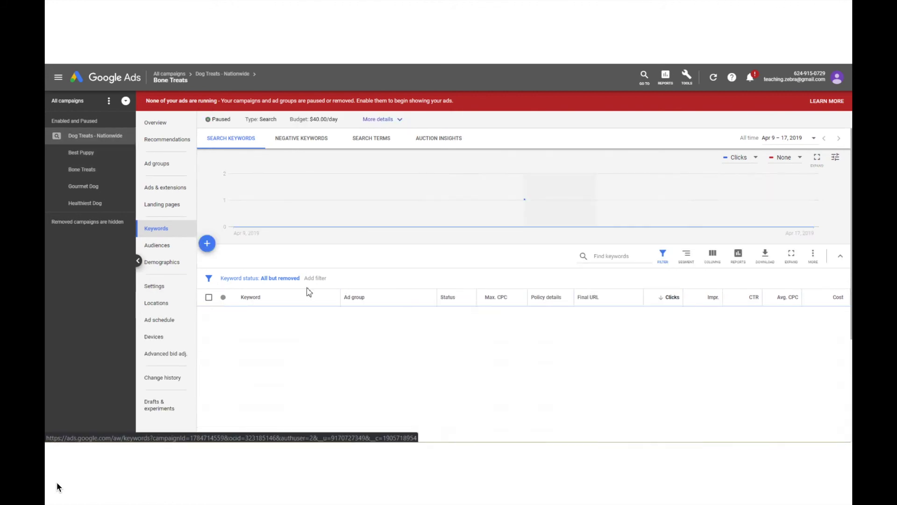
click(209, 298)
click(263, 254)
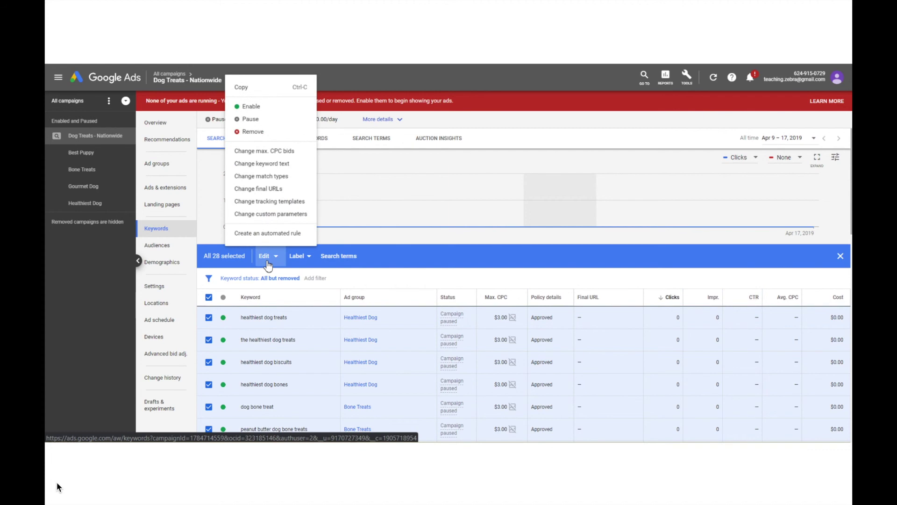
scroll(285, 175, down, 2)
click(287, 180)
click(333, 232)
click(212, 278)
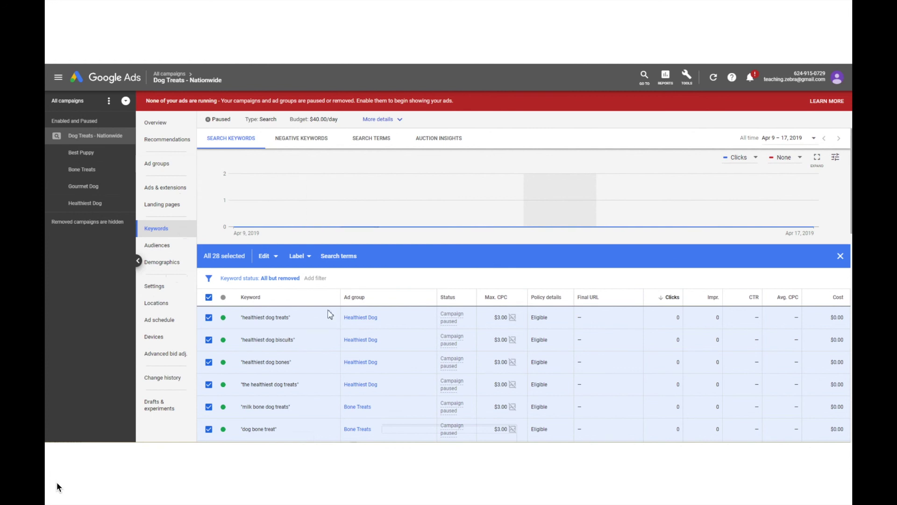
Open the list of ad groups in the Dog Treats - Nationwide campaign.
mouse_move(377, 230)
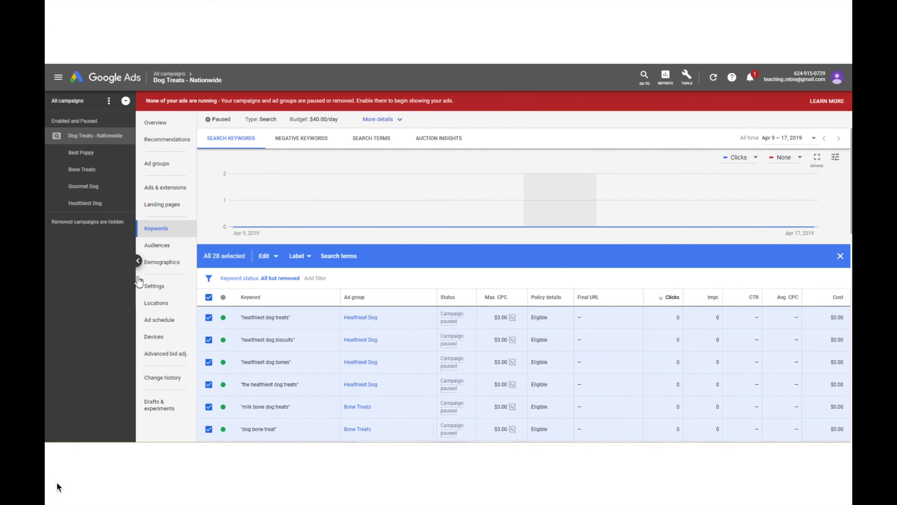
click(167, 169)
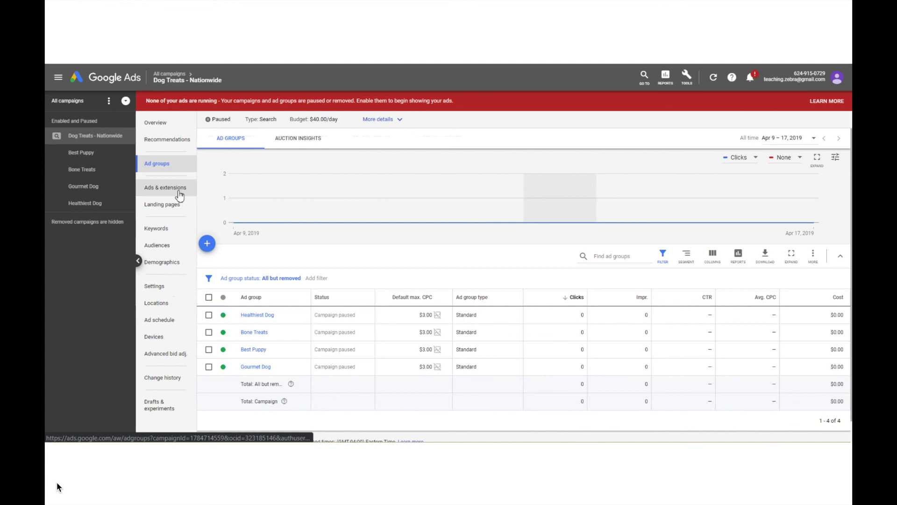